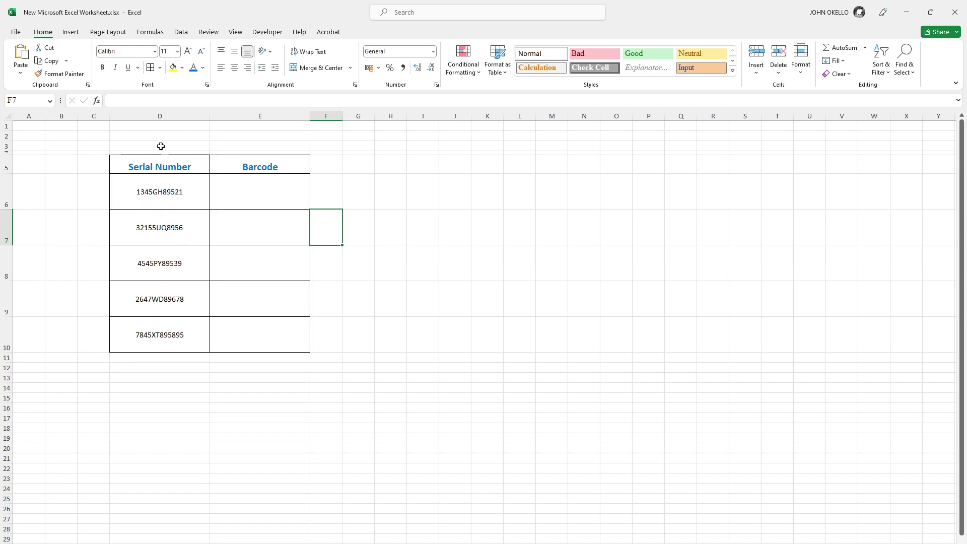
Browse the installed fonts in the Font name list, leaving the font as Calibri.
click(154, 52)
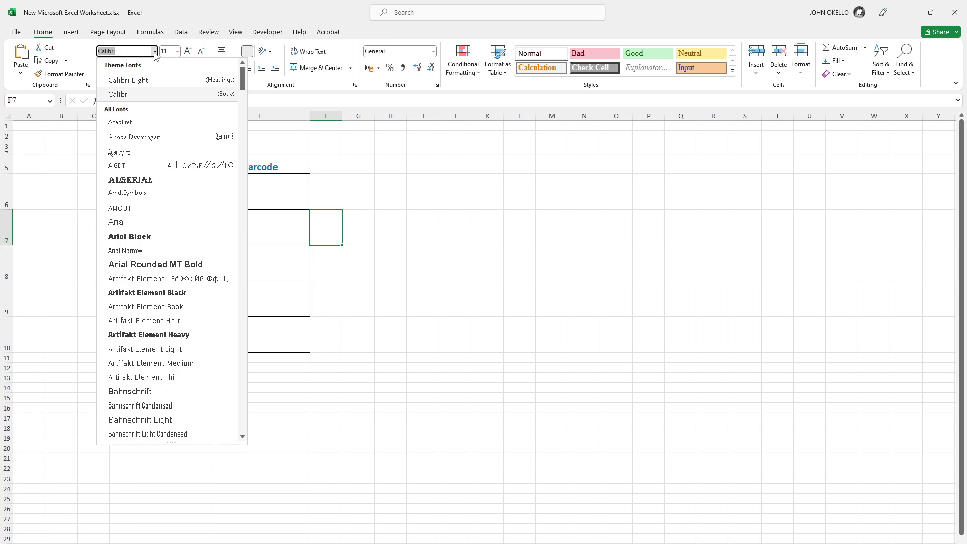
click(154, 52)
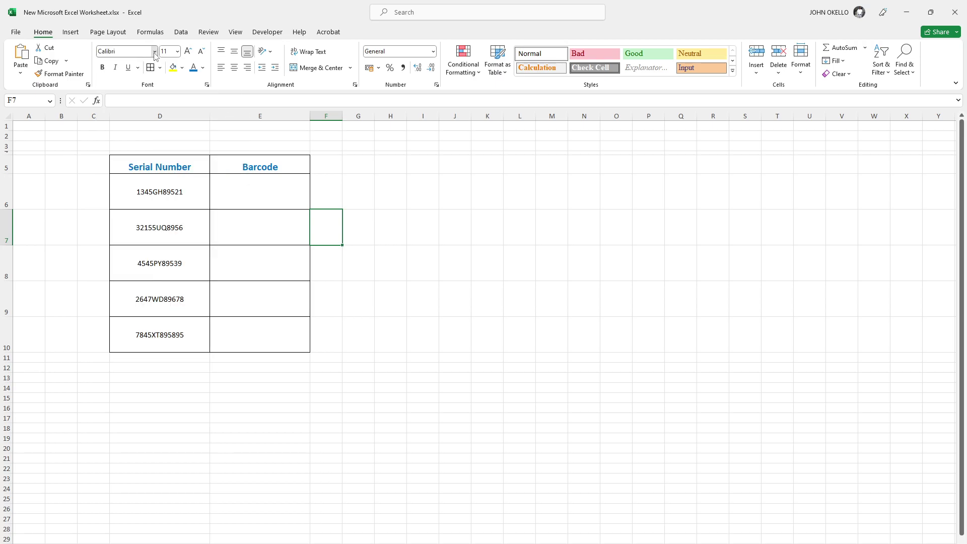
click(155, 51)
scroll(141, 157, down, 3)
scroll(143, 167, down, 5)
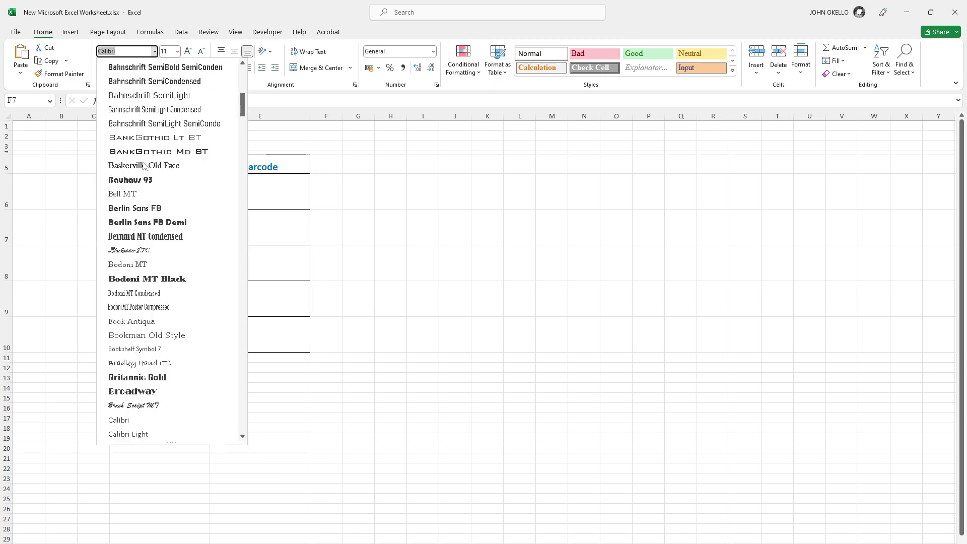
click(313, 89)
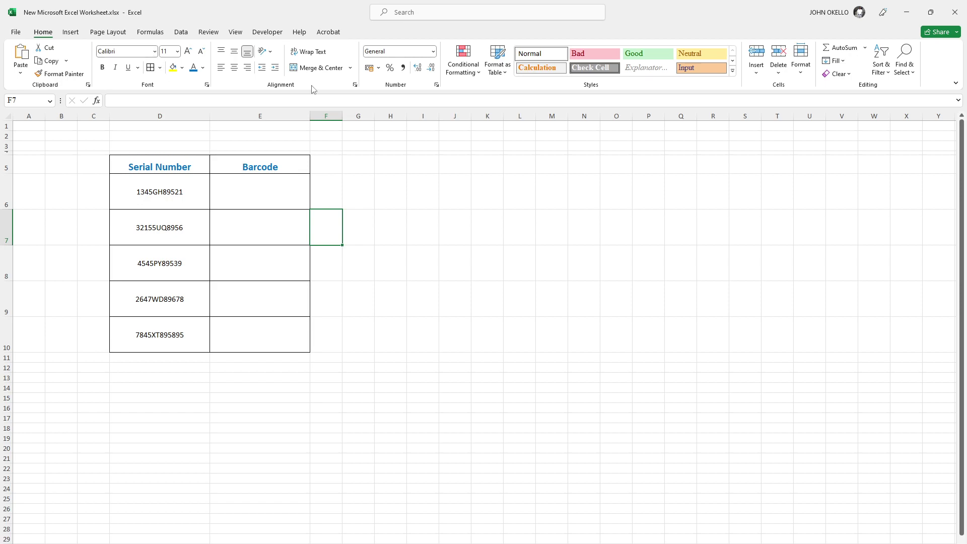
Set the workbook aside and download the free Code 39 font from IDAutomation's page.
click(902, 12)
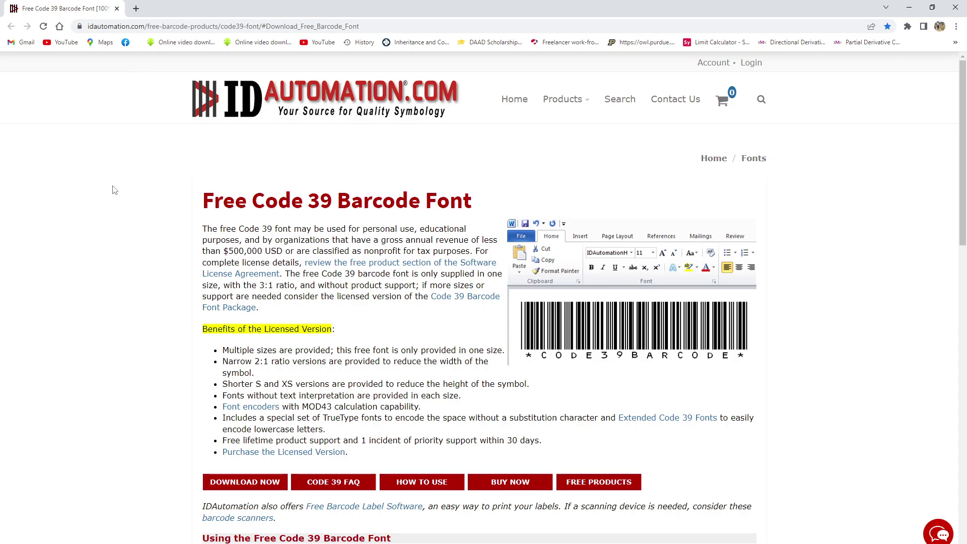
scroll(148, 167, down, 3)
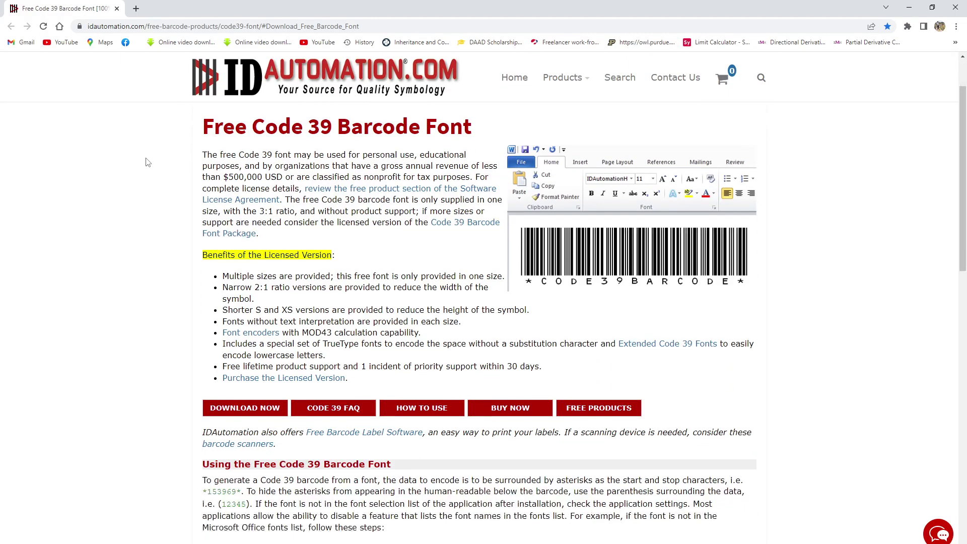
scroll(141, 167, up, 3)
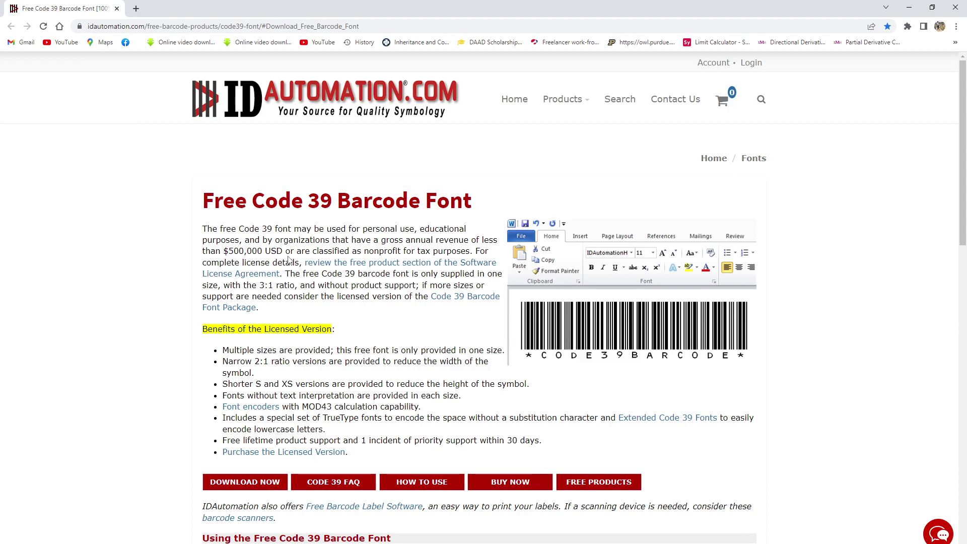
scroll(243, 354, down, 2)
scroll(239, 302, up, 2)
scroll(231, 292, down, 3)
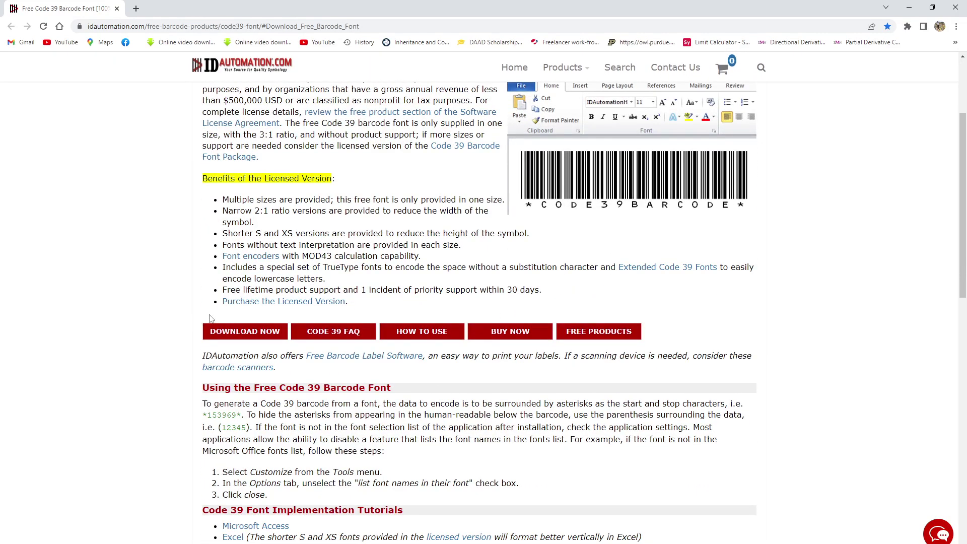
scroll(224, 268, down, 2)
scroll(224, 268, down, 1)
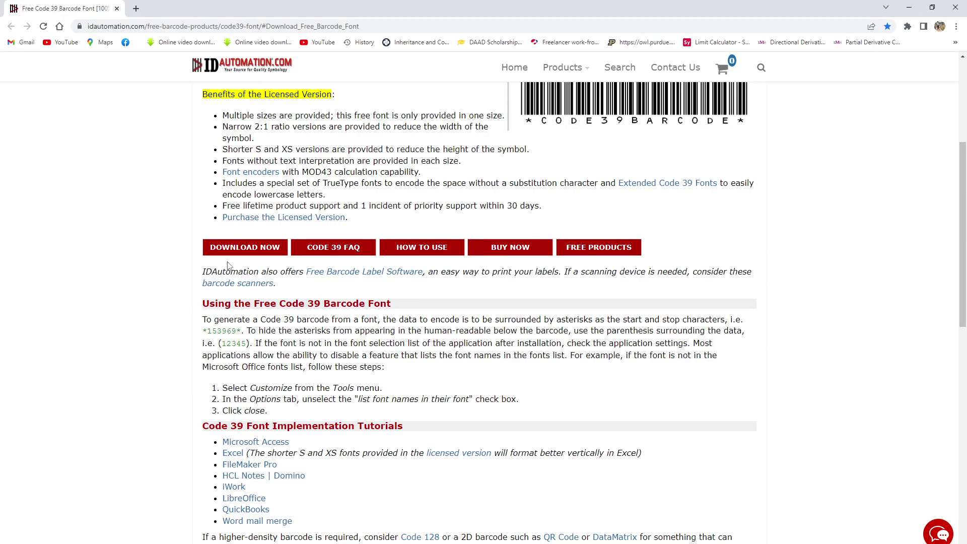
click(253, 256)
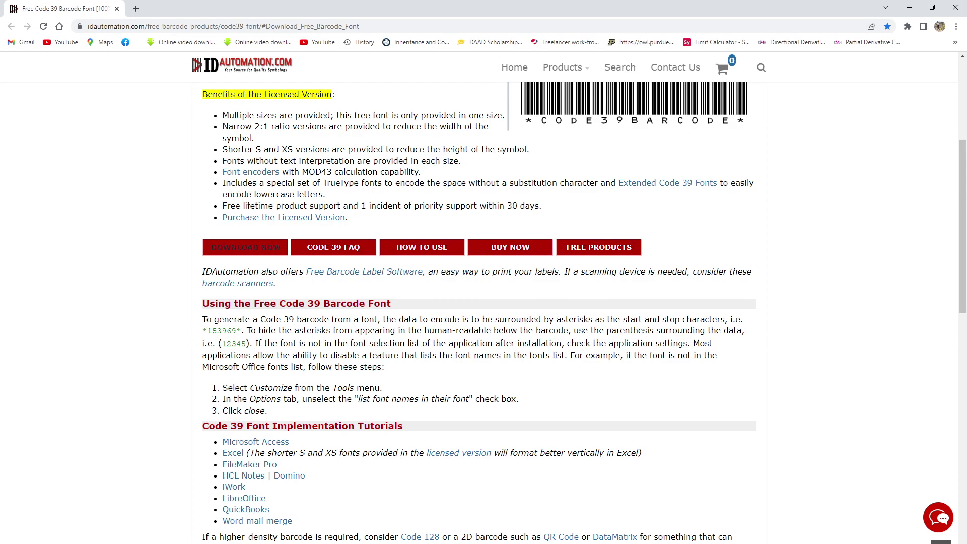
Reveal the downloaded IDAutomationCode39.zip in its Downloads folder and clear the screen.
right_click(99, 543)
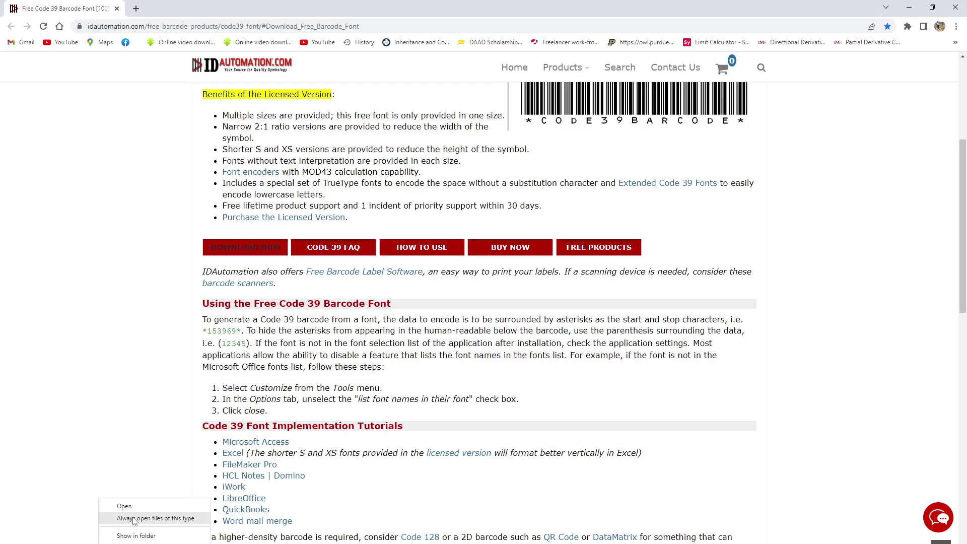
click(141, 537)
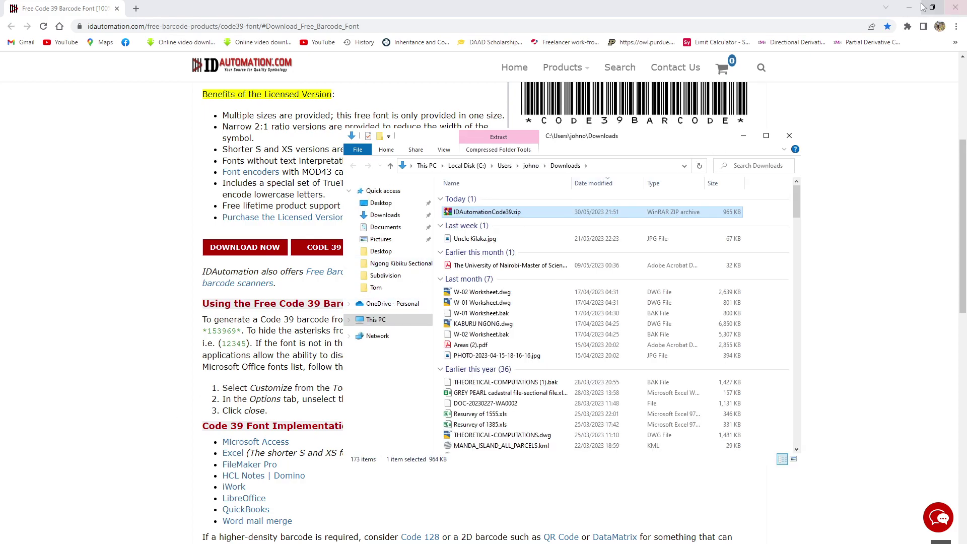
click(909, 8)
drag(628, 142, 418, 146)
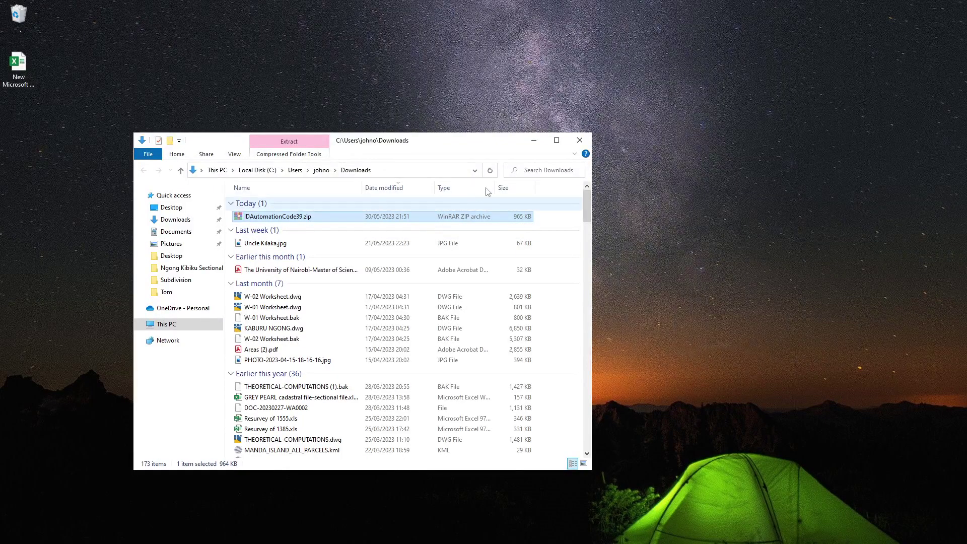
click(533, 141)
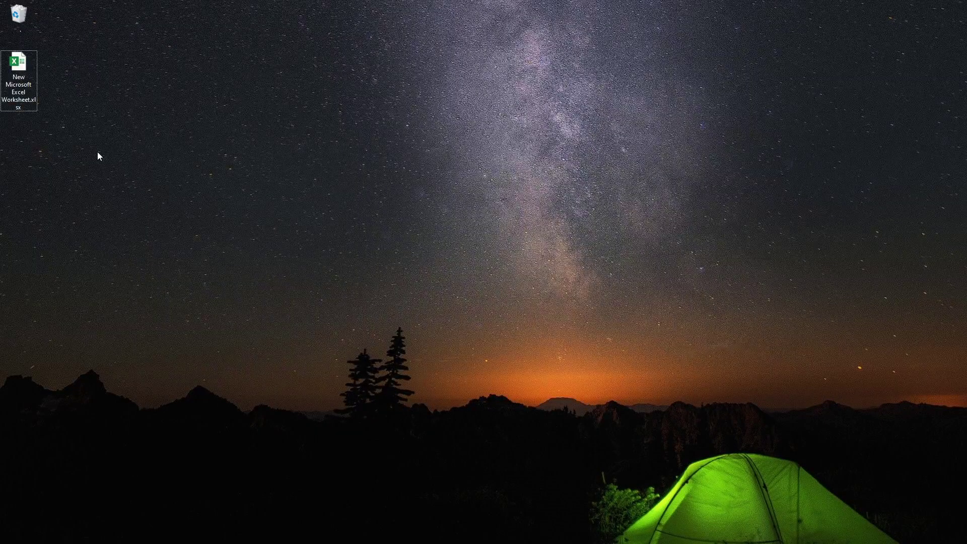
Paste IDAutomationCode39.zip onto the desktop and extract its contents there.
key(ctrl+v)
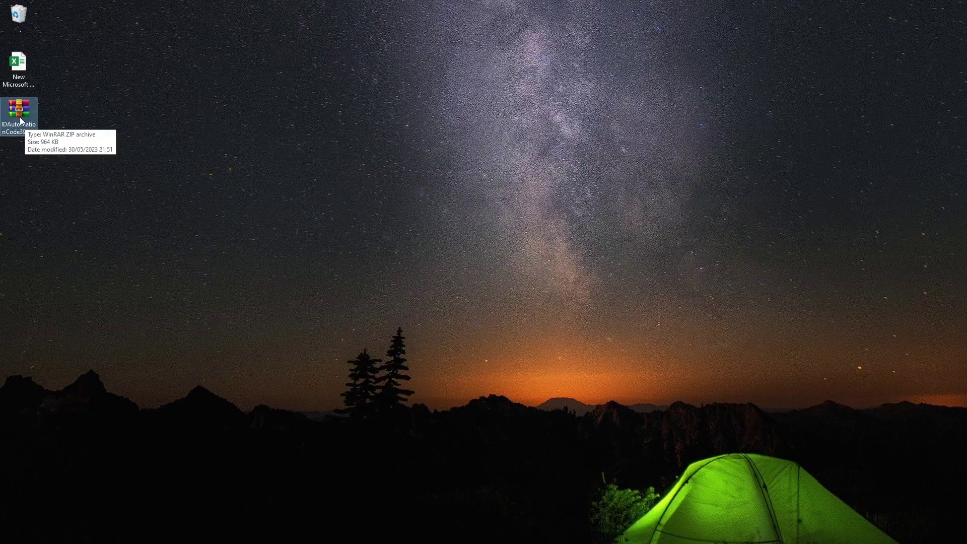
double_click(20, 117)
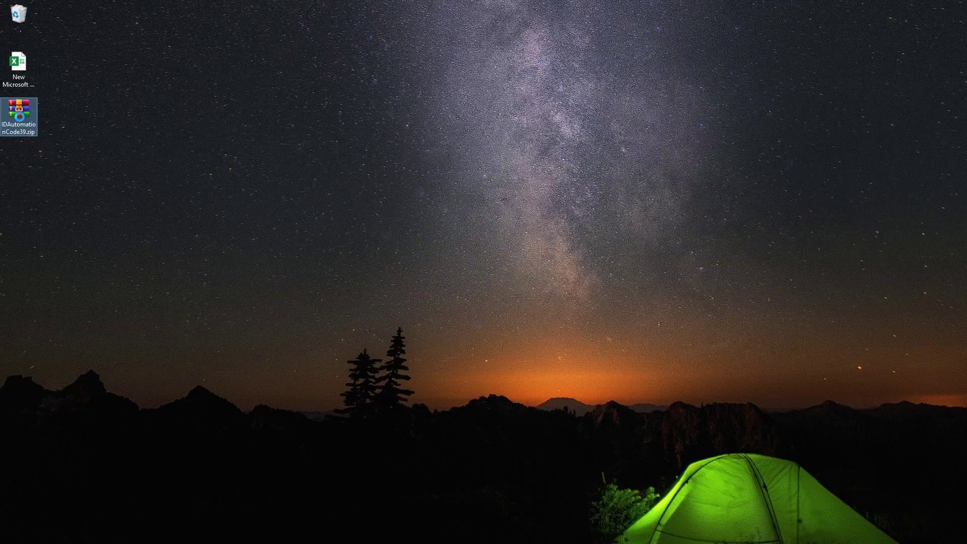
right_click(21, 120)
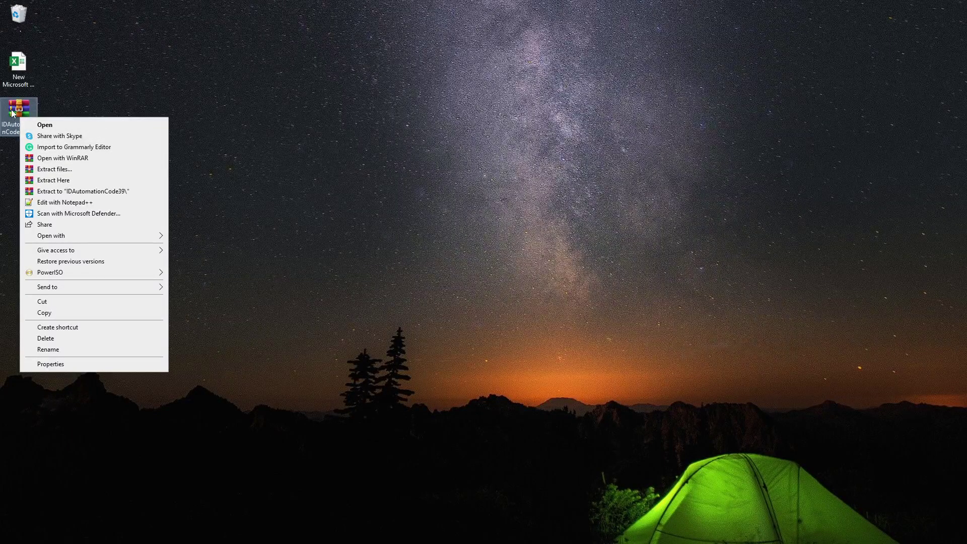
click(54, 183)
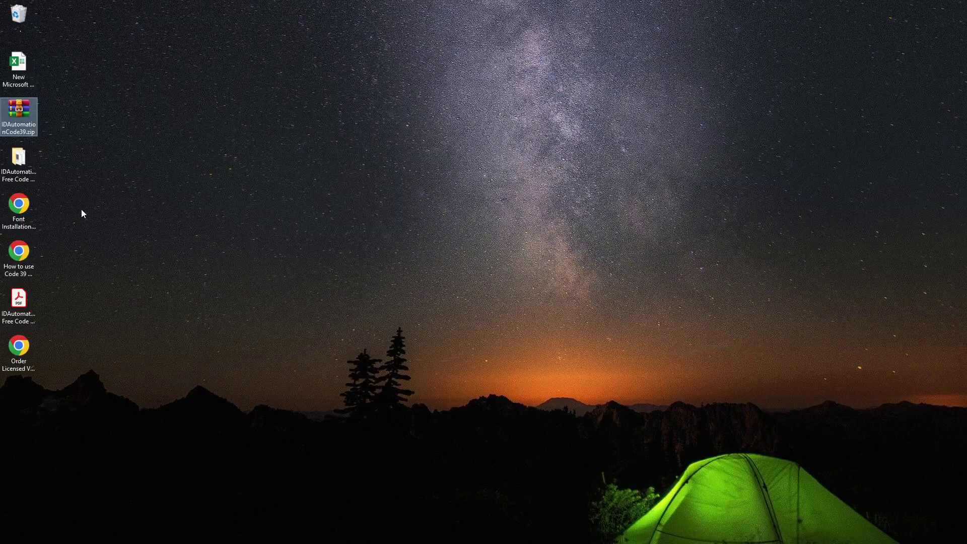
Install the IDAutomationHC39M Free Version TrueType font from the extracted Code 39 folder.
double_click(19, 160)
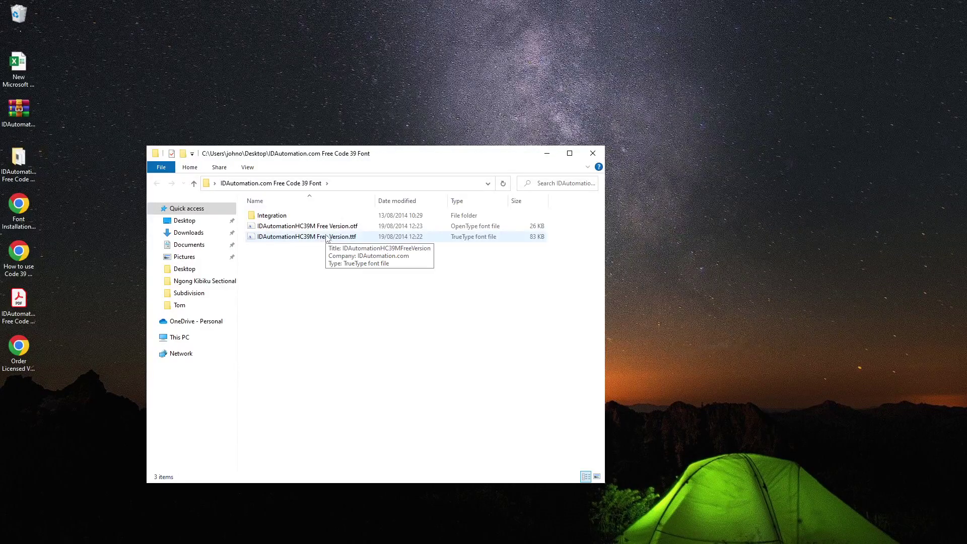
mouse_move(329, 238)
double_click(331, 230)
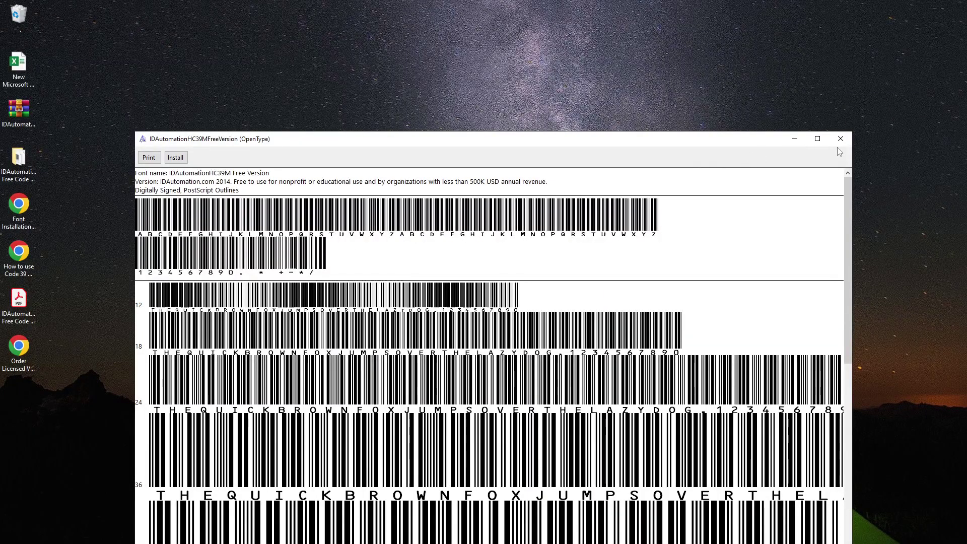
click(840, 139)
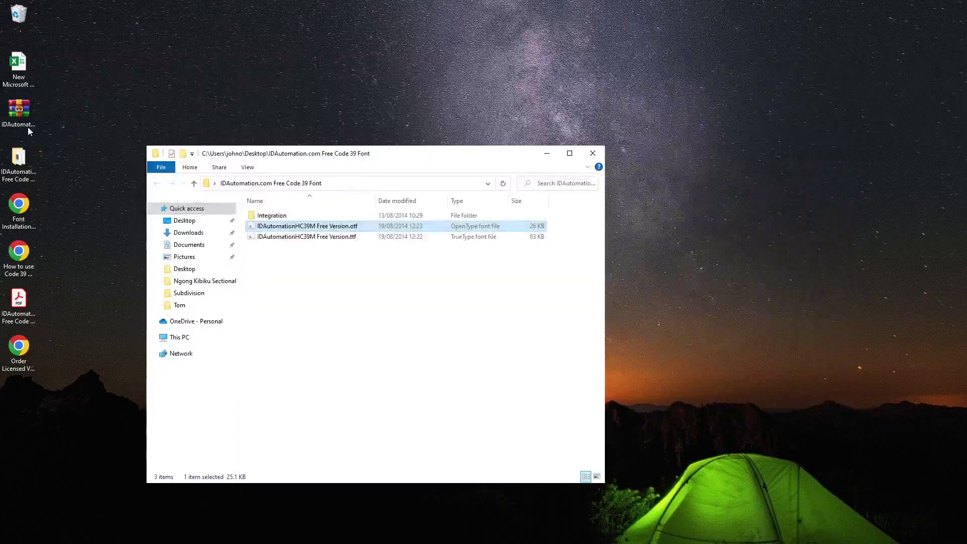
double_click(291, 242)
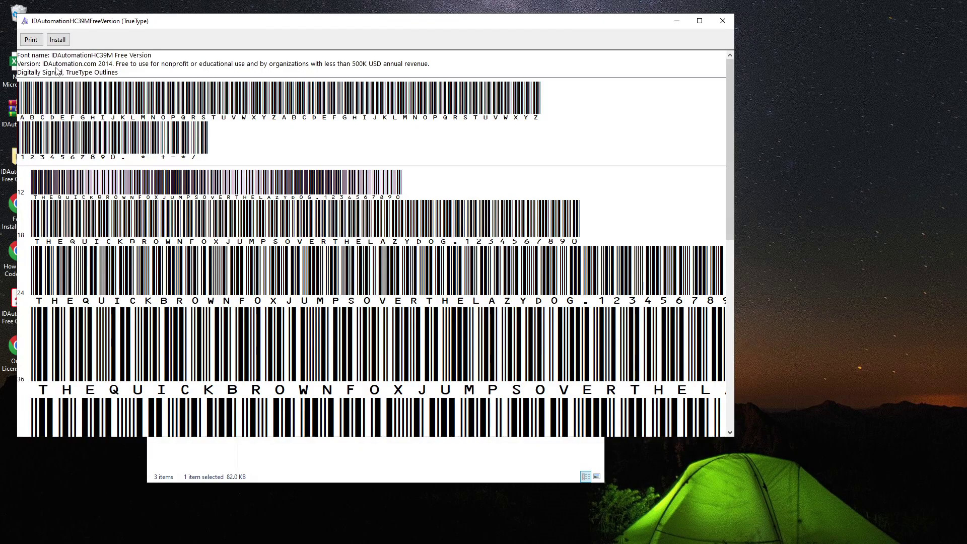
click(57, 40)
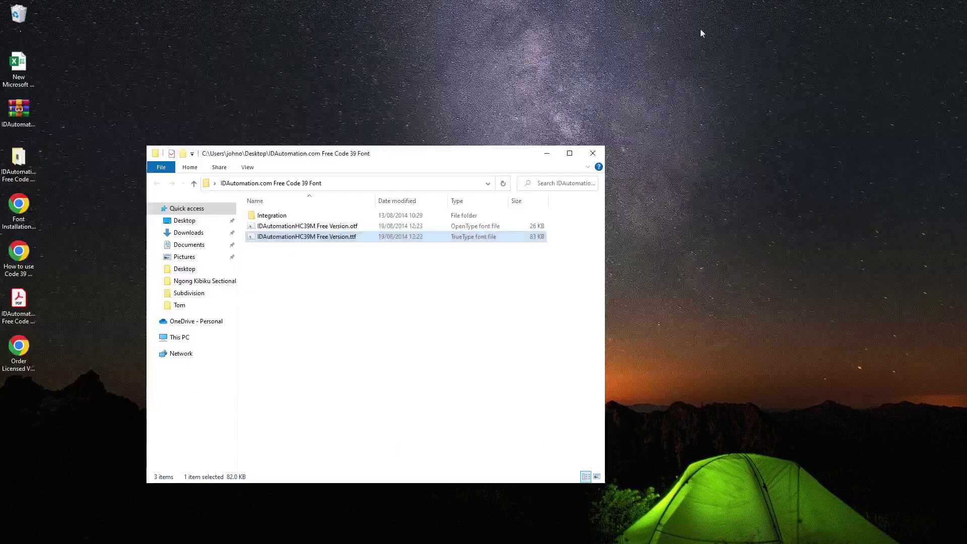
click(549, 160)
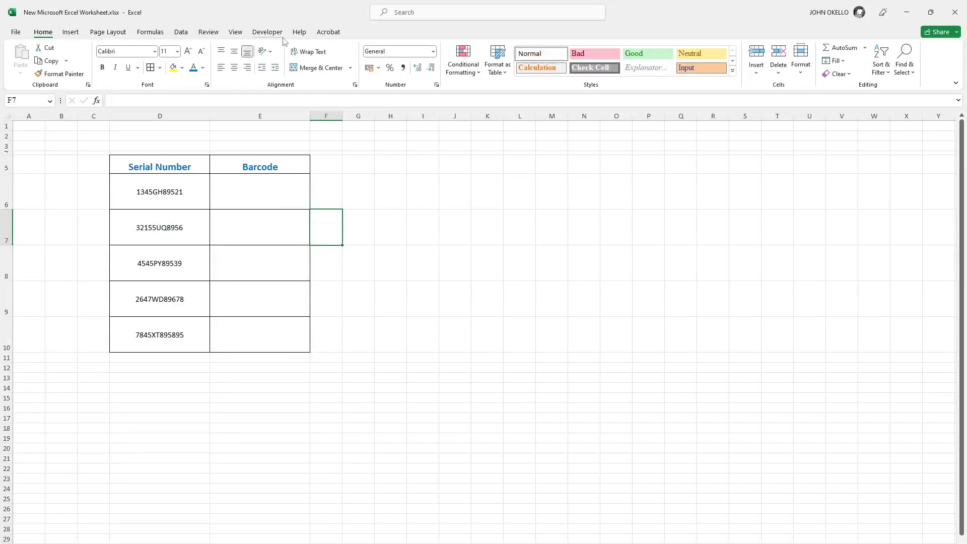
Search Excel's font list, filtered by 'i', for the new IDAutomation barcode font.
click(154, 51)
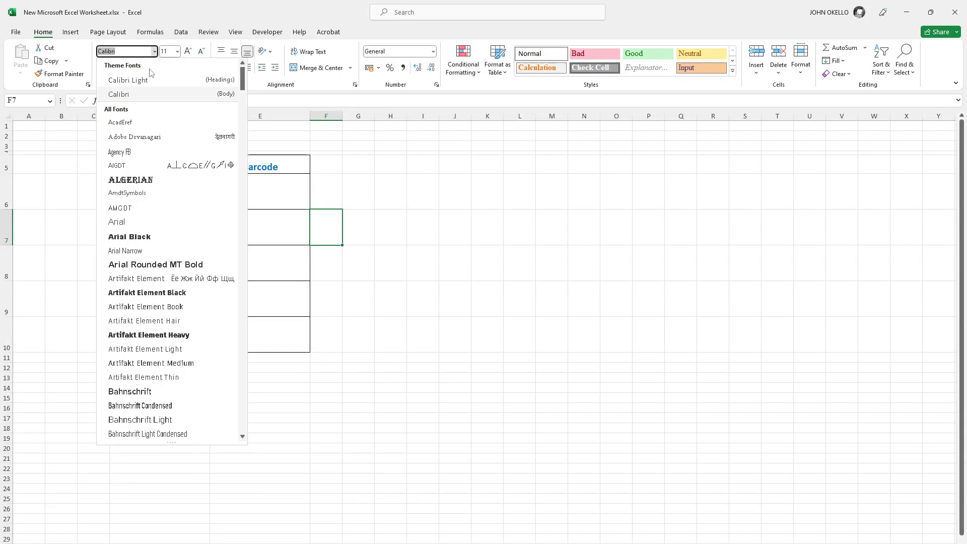
text(icomoon)
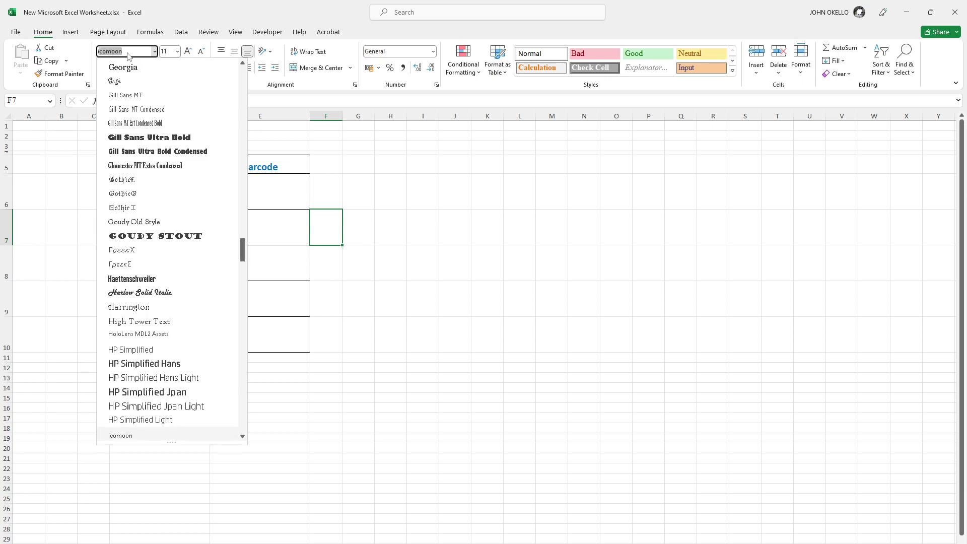
scroll(157, 312, down, 4)
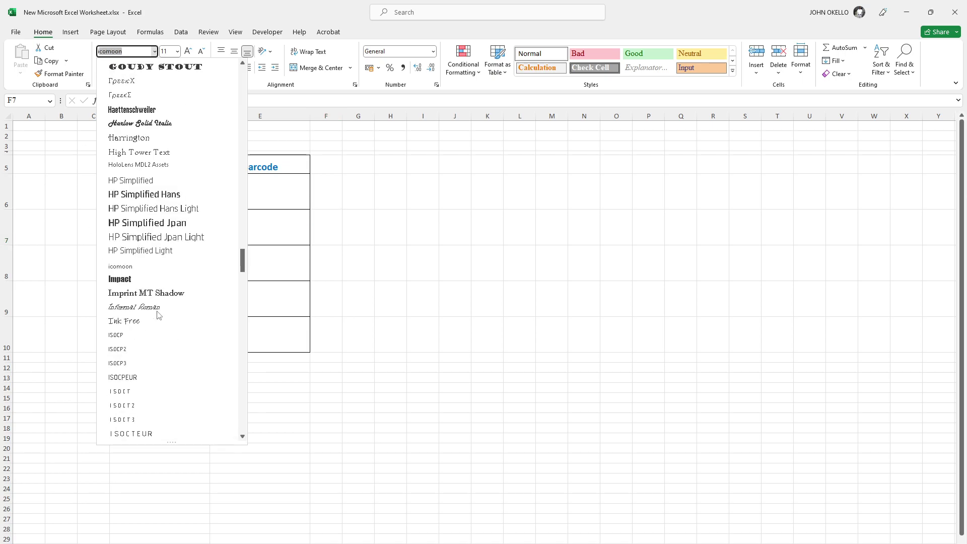
scroll(158, 312, down, 2)
scroll(159, 315, down, 2)
scroll(190, 291, down, 3)
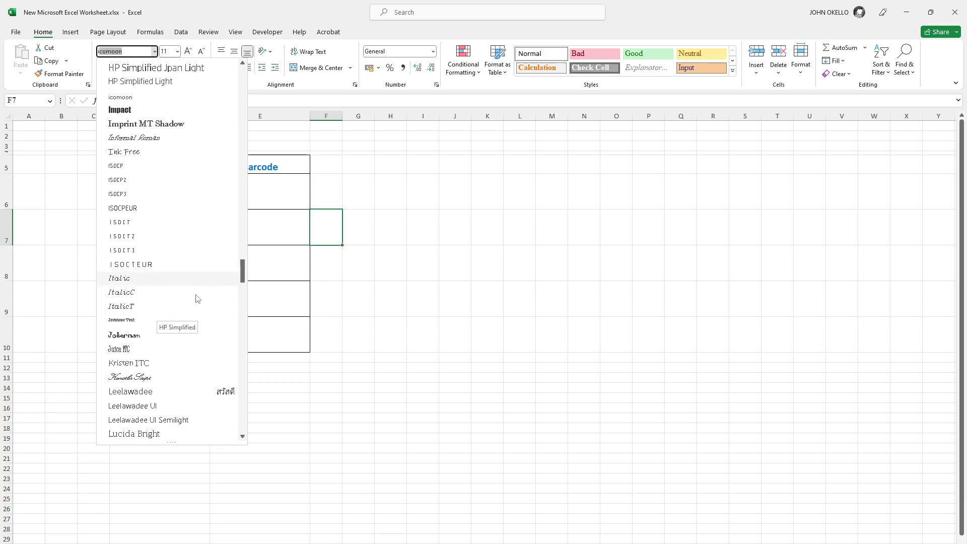
scroll(195, 300, down, 3)
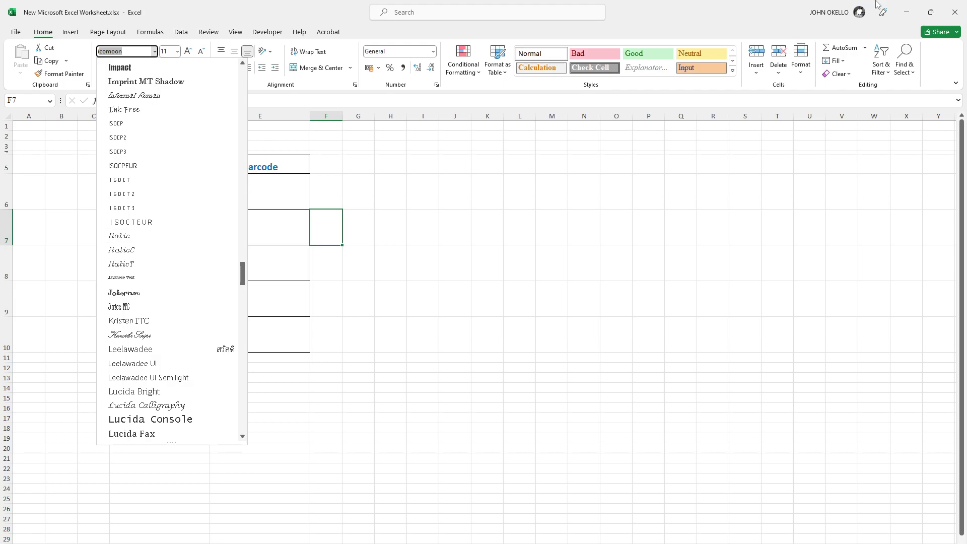
Restart Excel with the workbook maximized, dismiss the licence warning, and find the 'id' fonts.
click(960, 10)
double_click(19, 68)
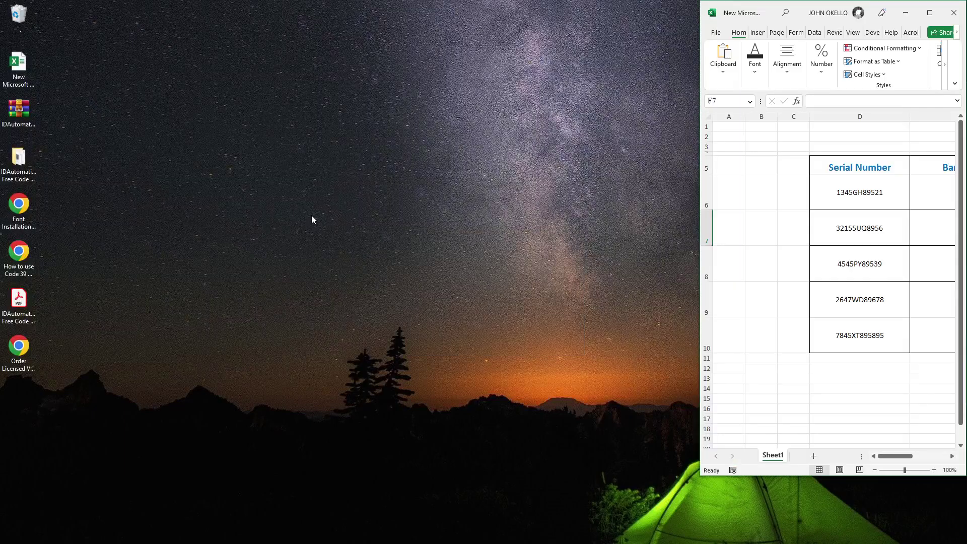
click(930, 12)
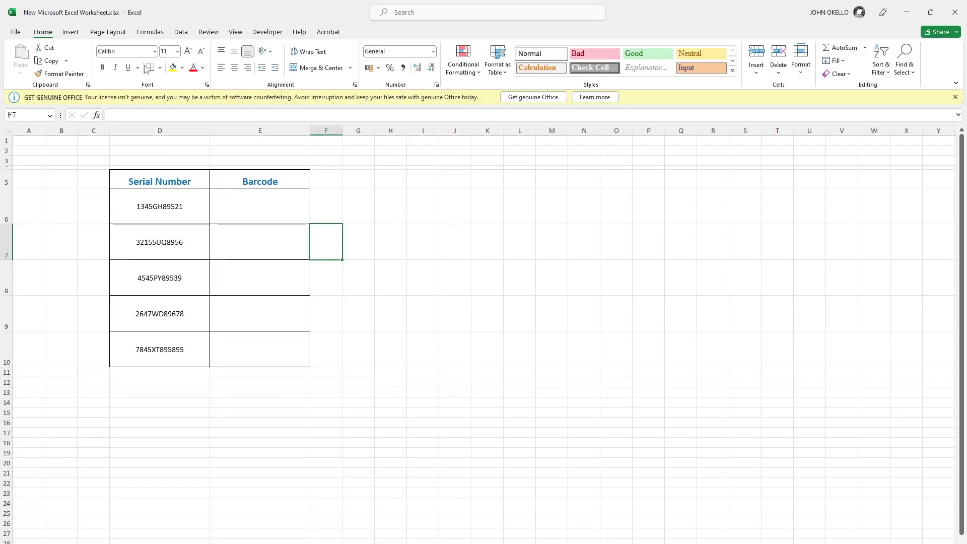
click(955, 96)
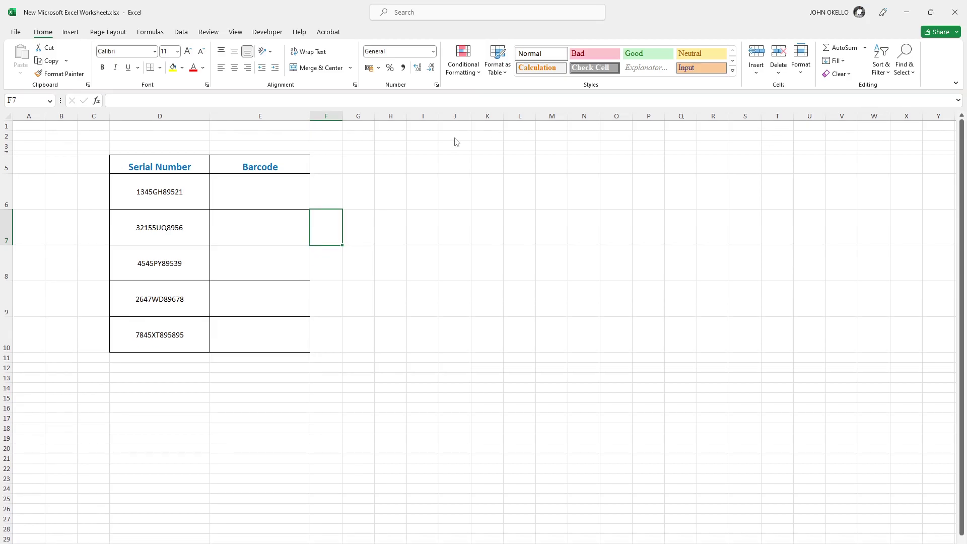
click(155, 52)
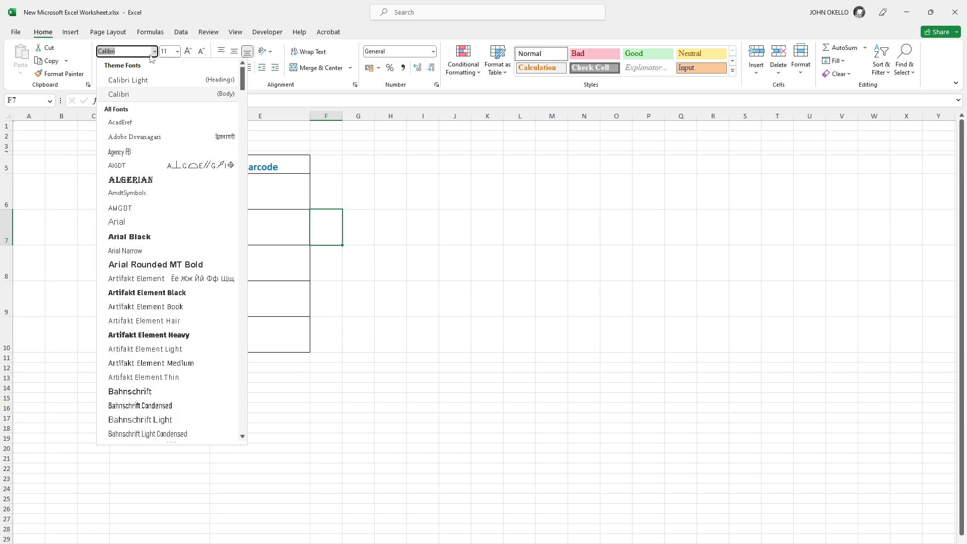
text(i)
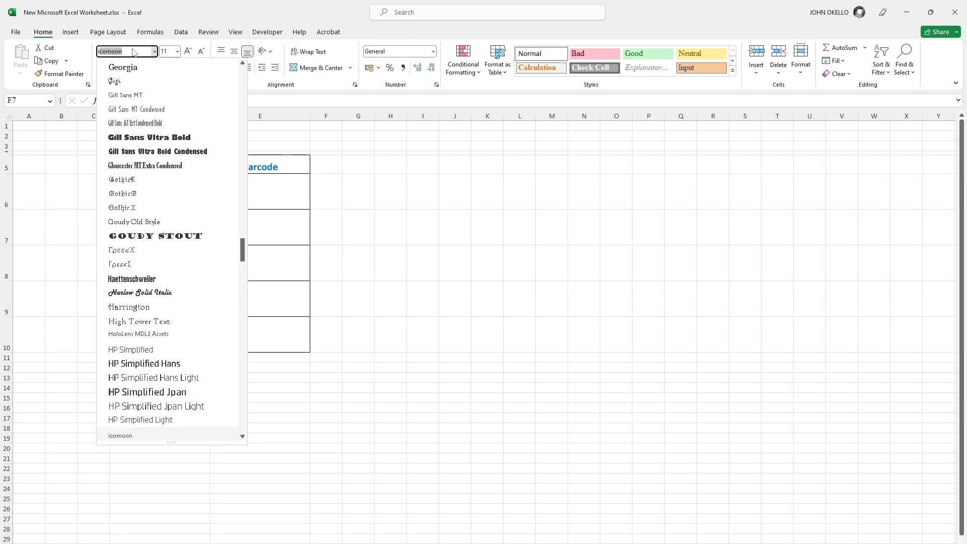
text(d)
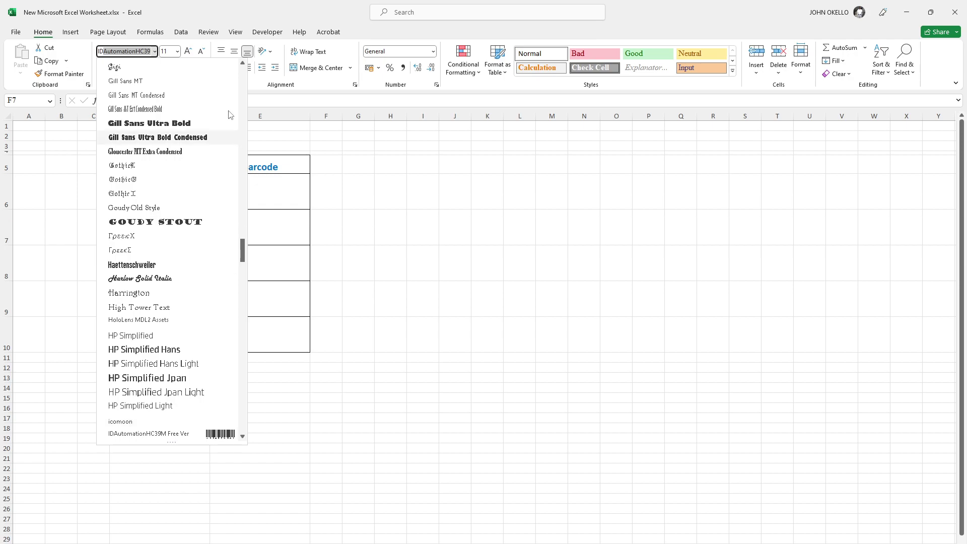
click(337, 149)
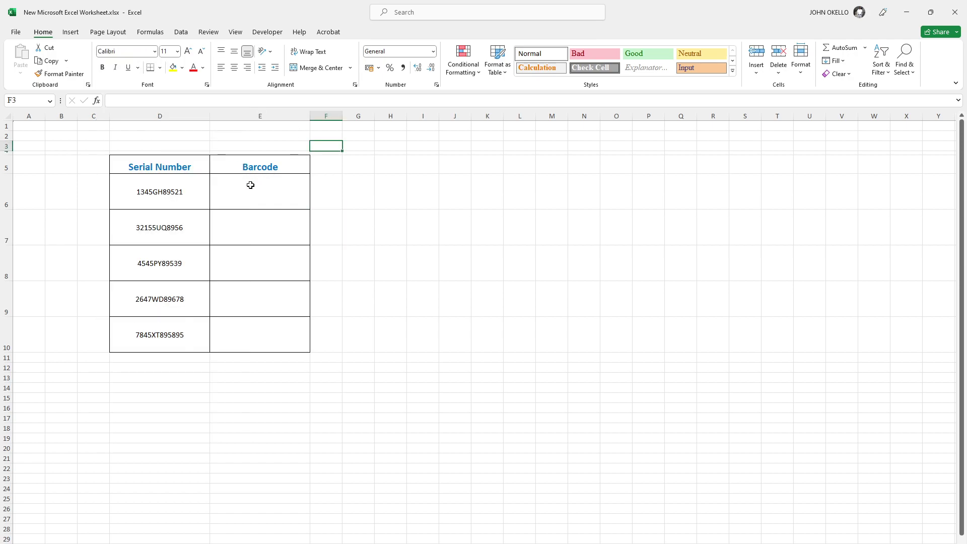
Download the free Code 39 font again from IDAutomation's page, then hide Chrome.
click(906, 12)
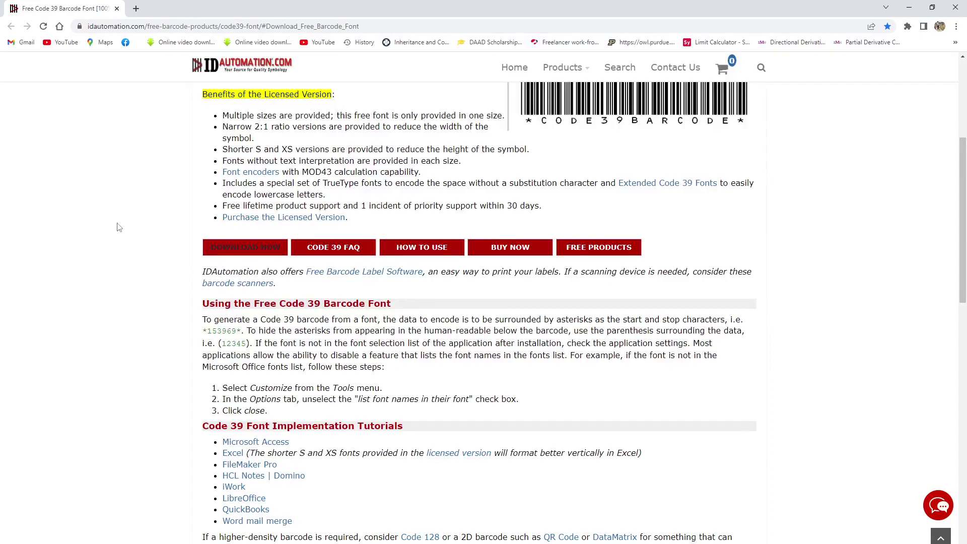
scroll(97, 93, up, 5)
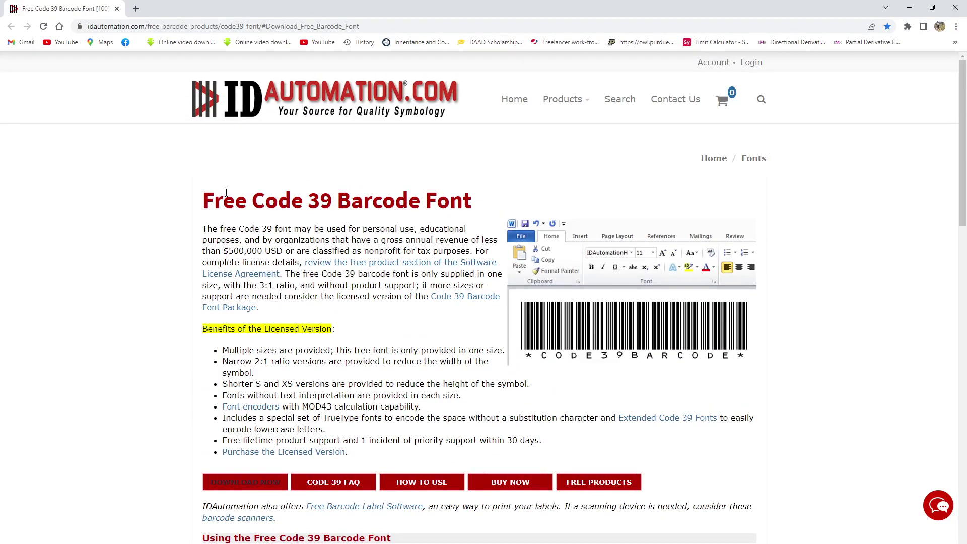
scroll(231, 225, down, 2)
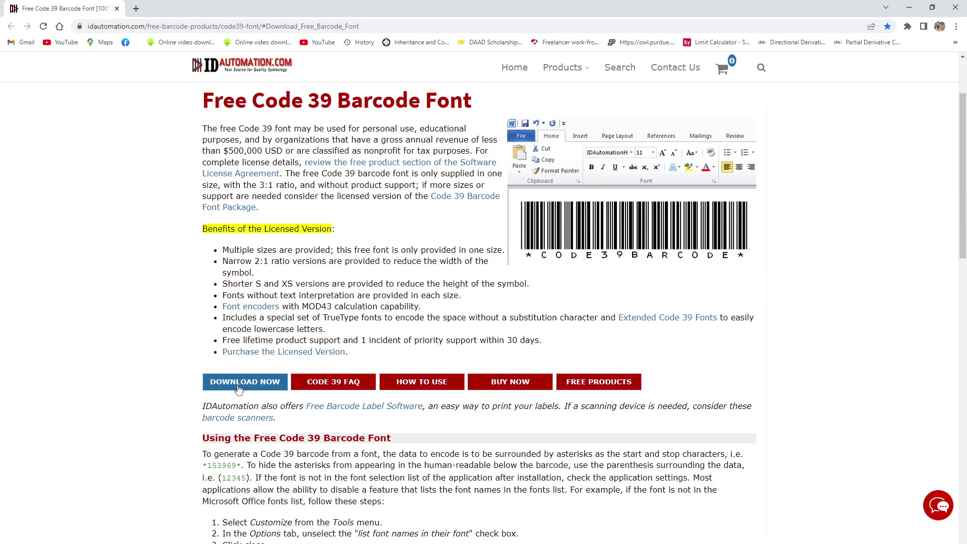
click(238, 389)
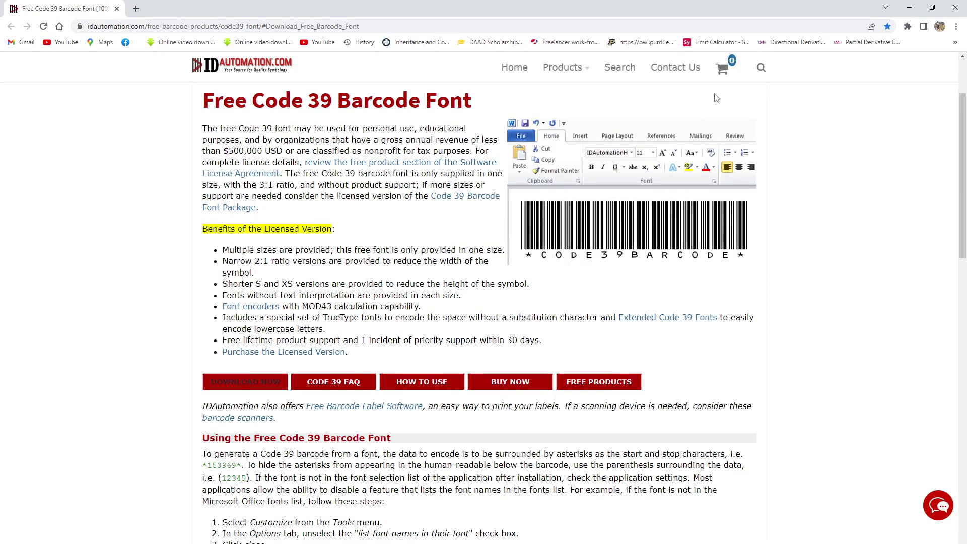
click(908, 8)
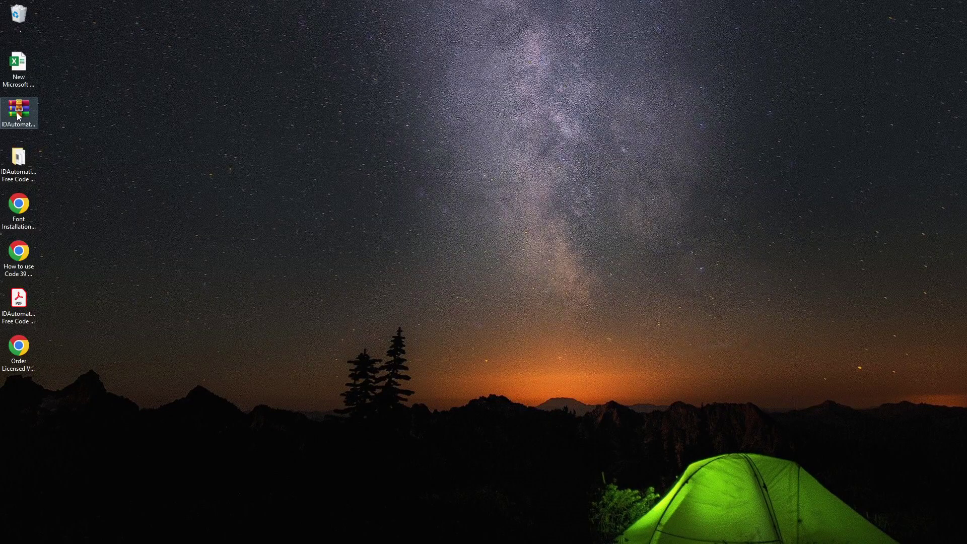
Preview the IDAutomationHC39M Free Version .ttf file from the desktop's IDAutomation font folder.
double_click(19, 170)
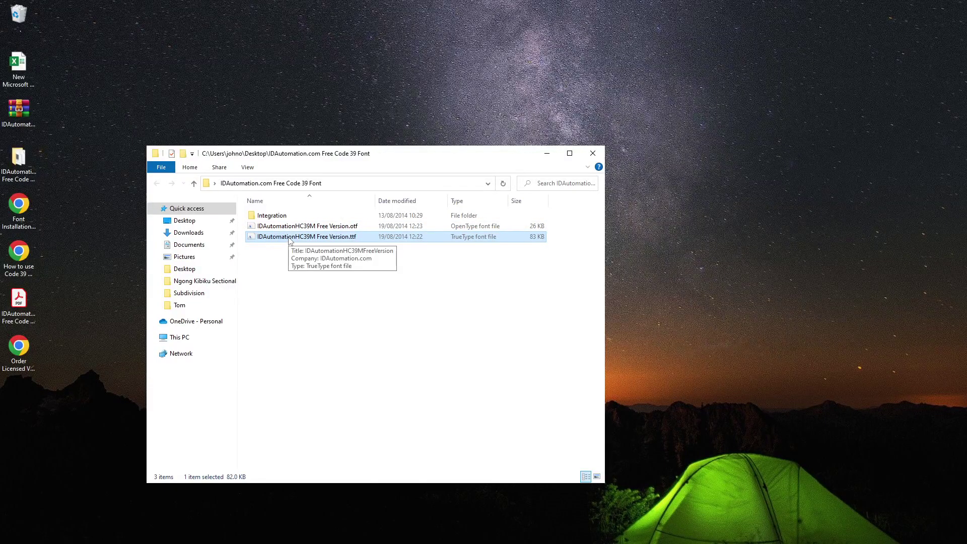
double_click(290, 236)
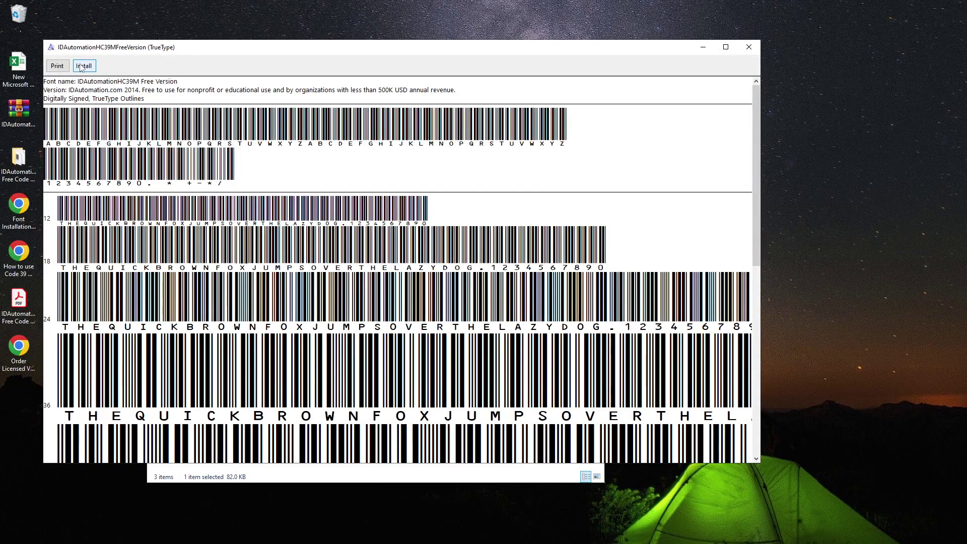
click(749, 48)
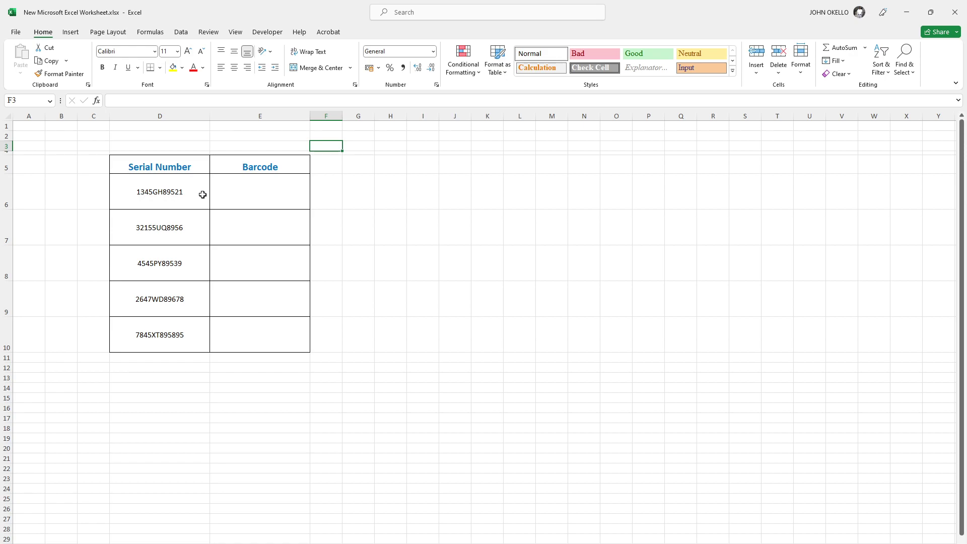
Enter ="("&D6&")" in E6 so it shows (1345GH89521).
click(233, 195)
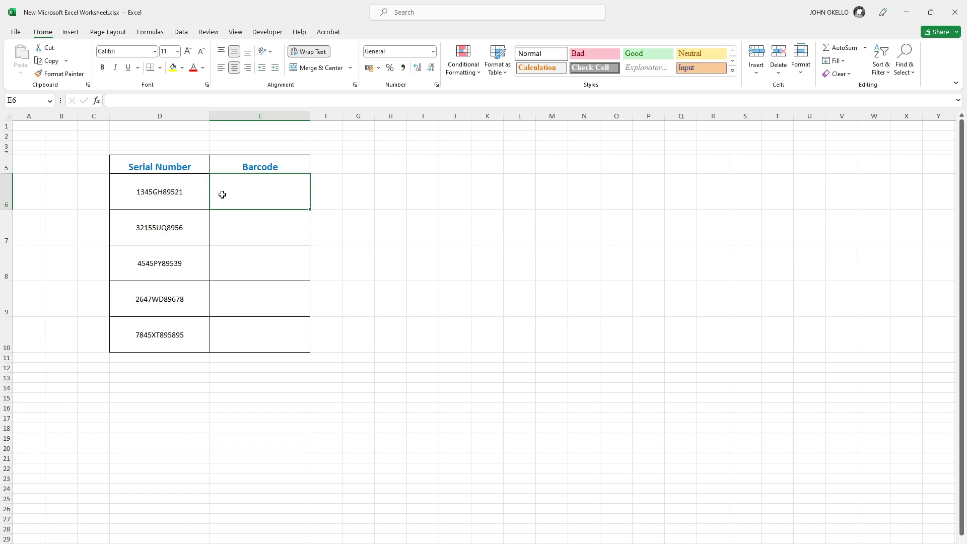
text(=)
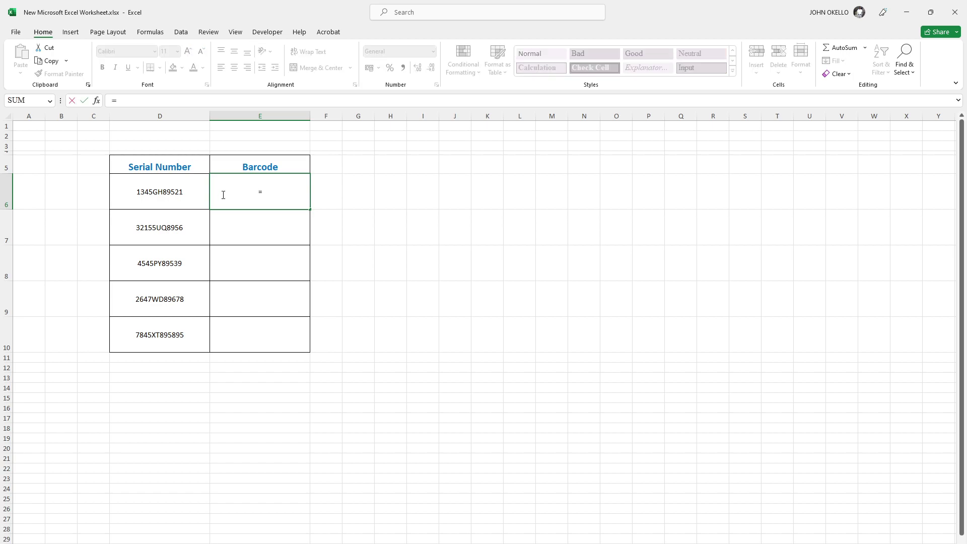
text(')
text(()
text(")
text(&)
click(160, 194)
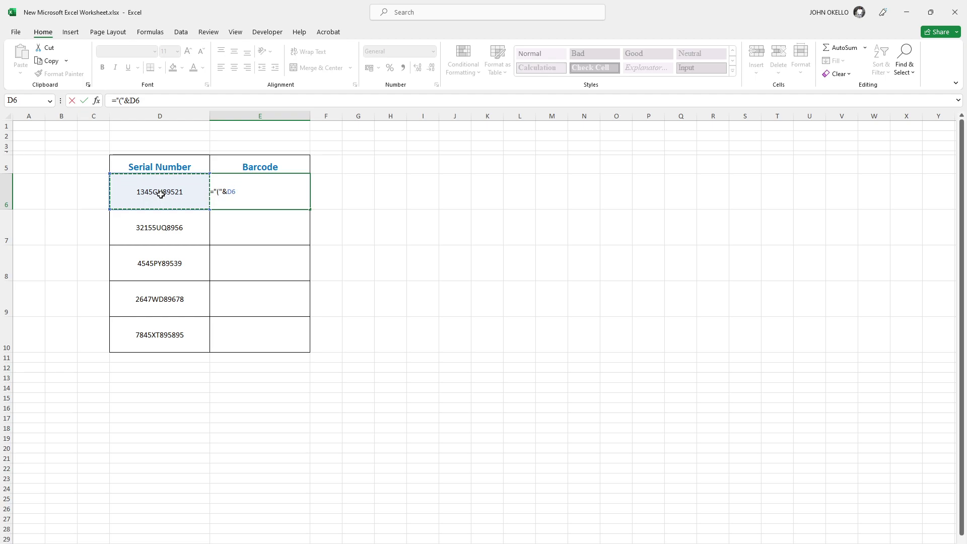
text(&)
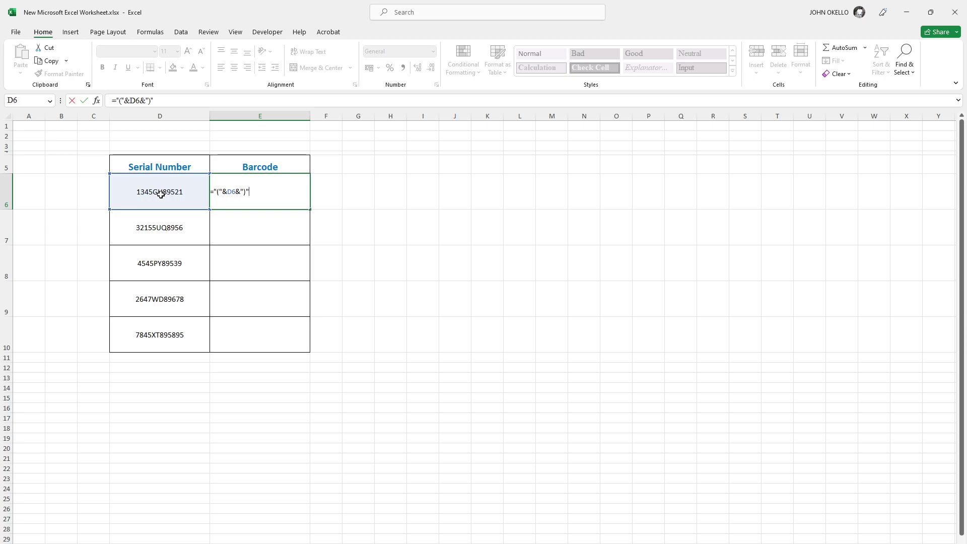
key(Return)
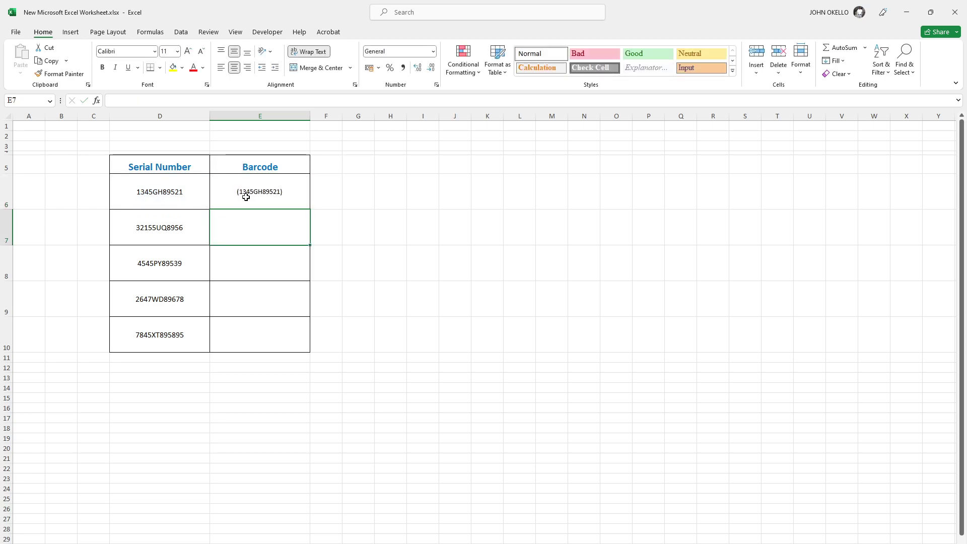
Fill the parenthesis formula from E6 down to E10 and select E6:E10.
click(245, 197)
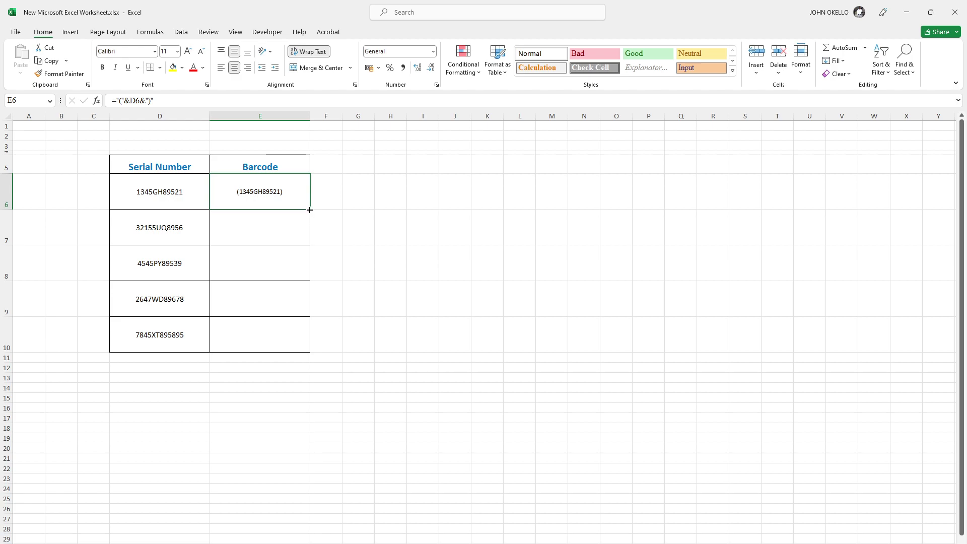
double_click(310, 210)
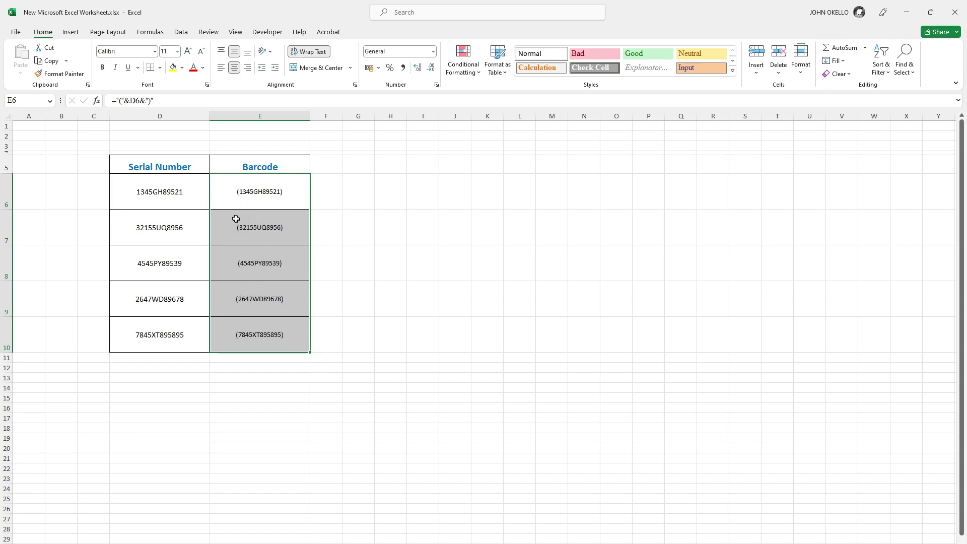
click(237, 198)
drag(237, 193, 256, 330)
click(154, 52)
click(155, 52)
Apply the IDAutomationHC39M Free Version font to the Barcode cells E6:E10.
click(155, 52)
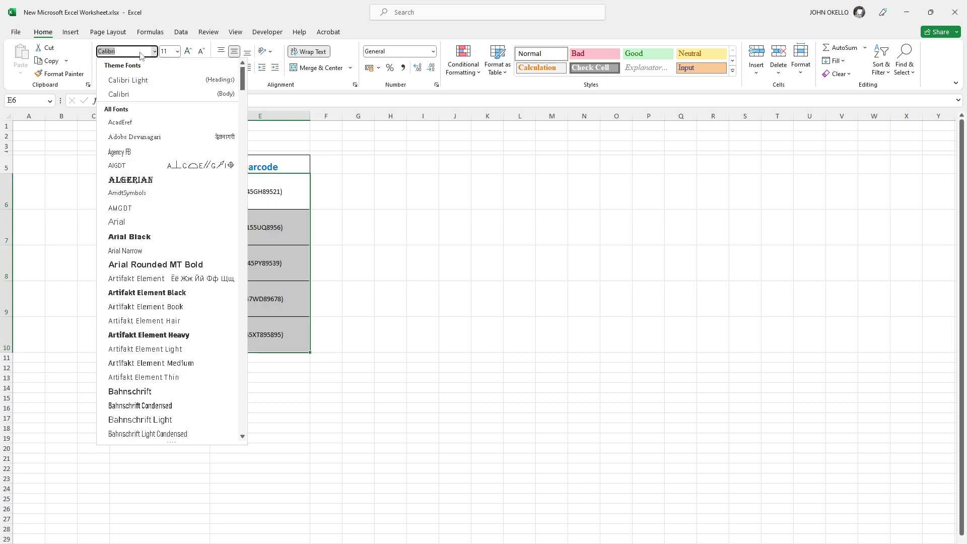
text(i)
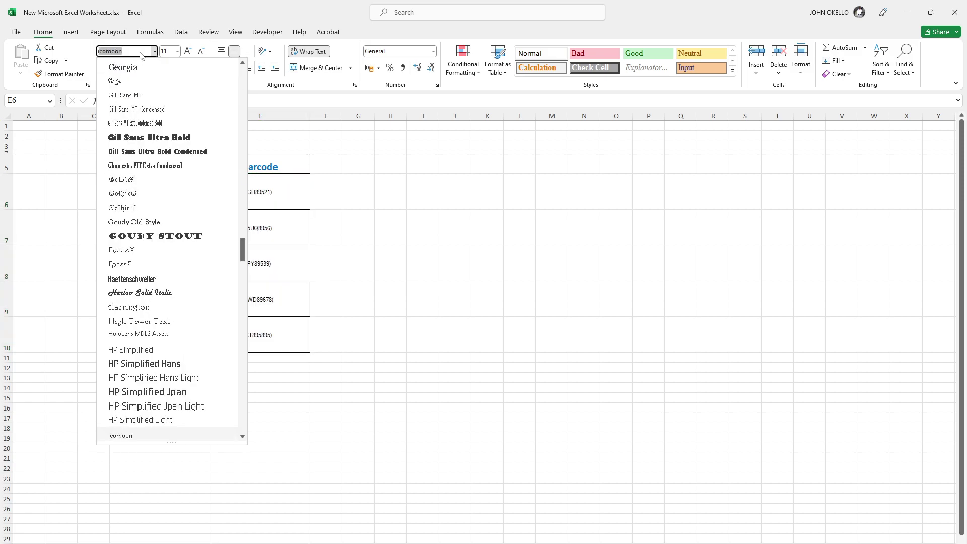
text(d)
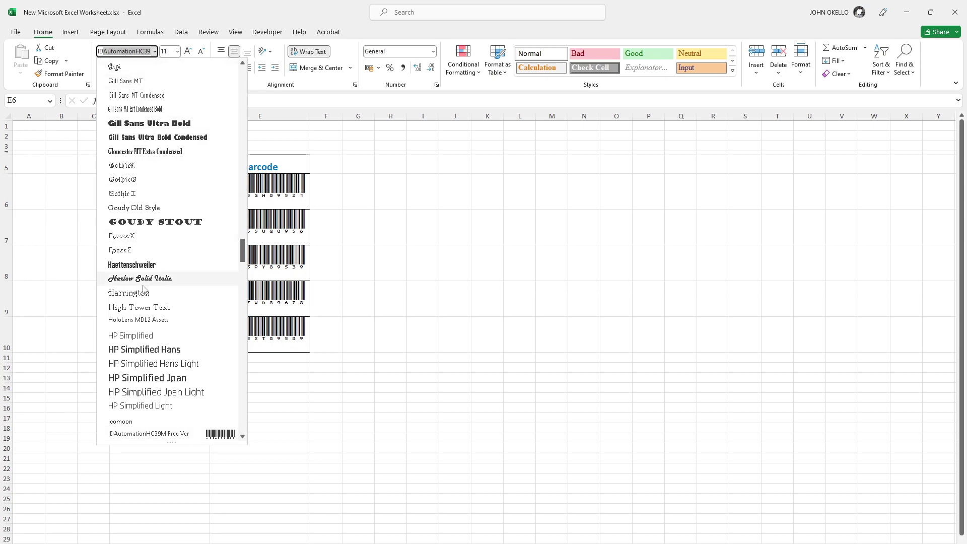
click(169, 433)
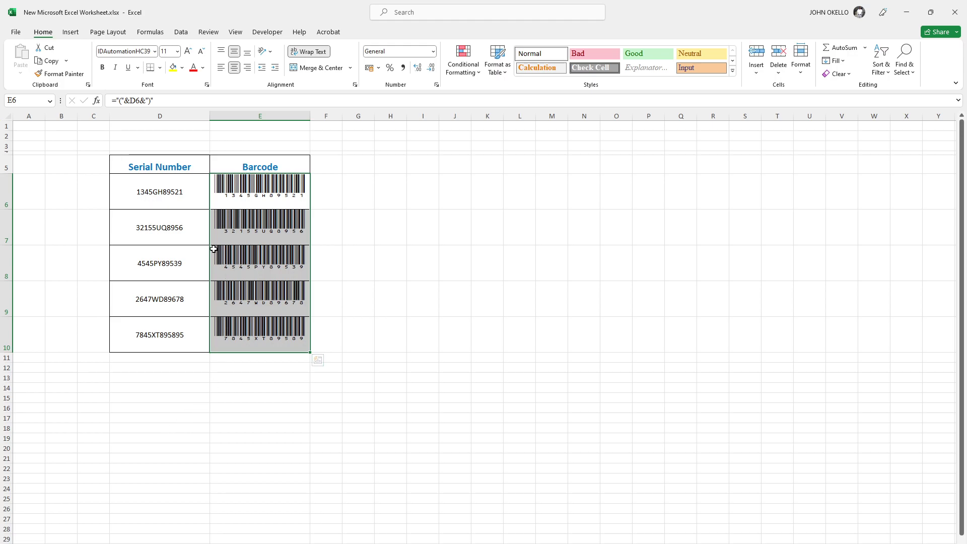
scroll(214, 249, up, 1)
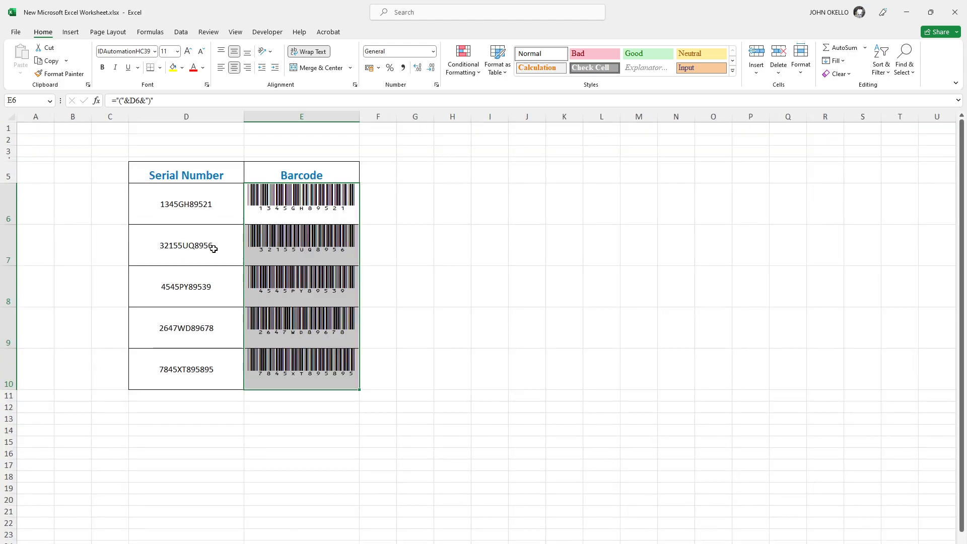
scroll(214, 249, up, 1)
scroll(214, 249, up, 1)
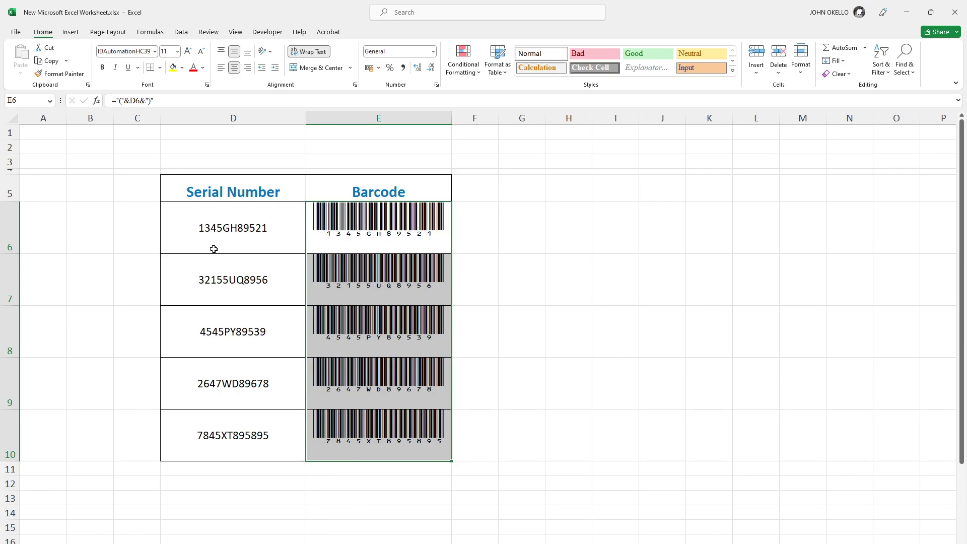
scroll(214, 249, up, 1)
scroll(214, 249, up, 1)
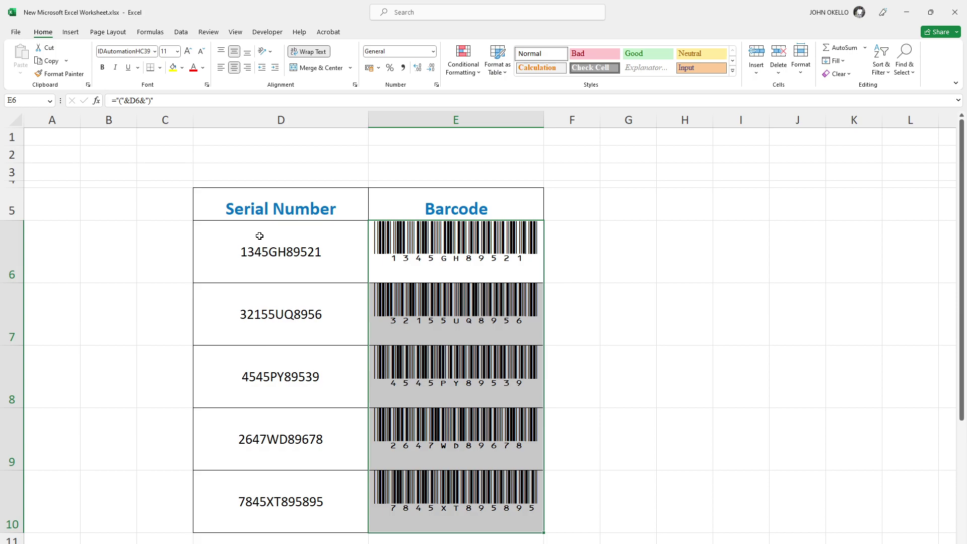
Reselect the five barcode cells E6:E10 to inspect the rendered Code 39 barcodes.
click(130, 243)
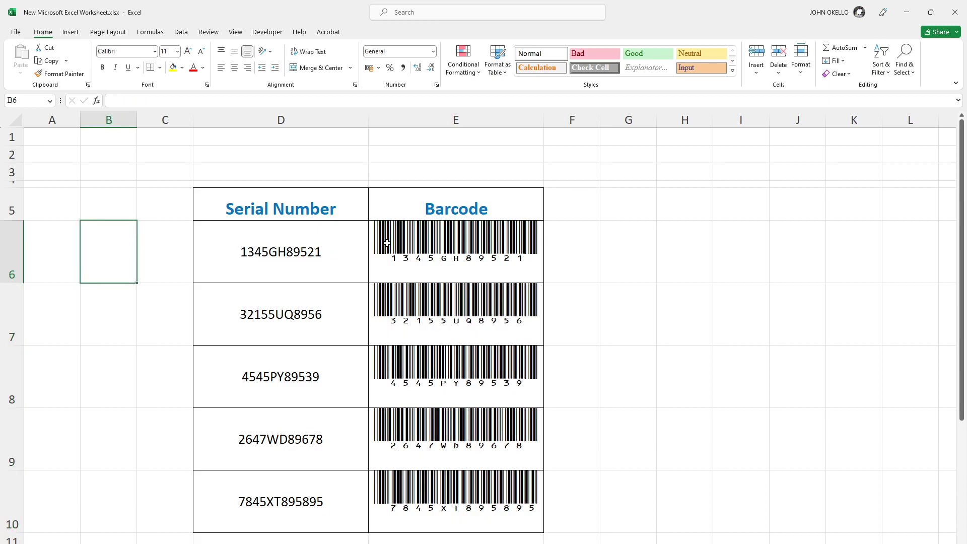
click(305, 240)
click(399, 248)
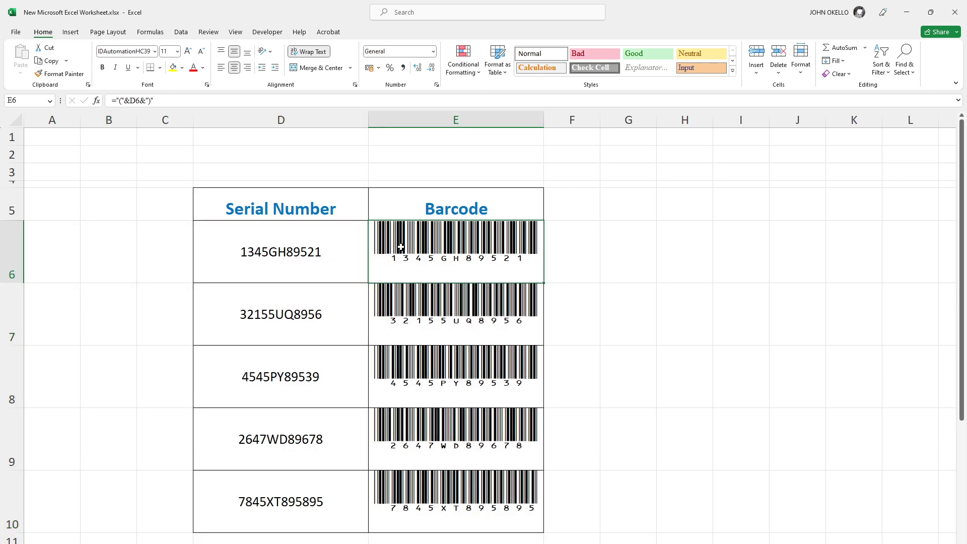
drag(399, 248, 453, 446)
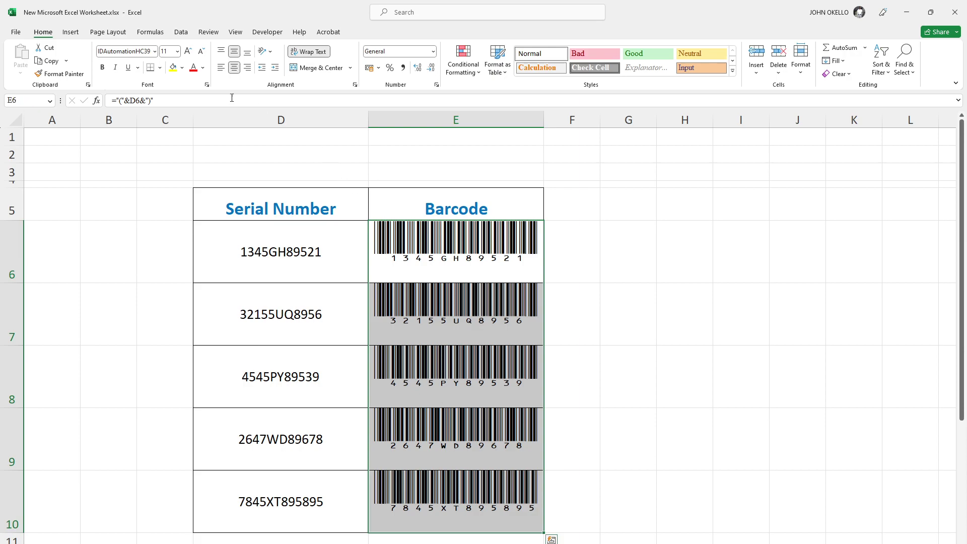